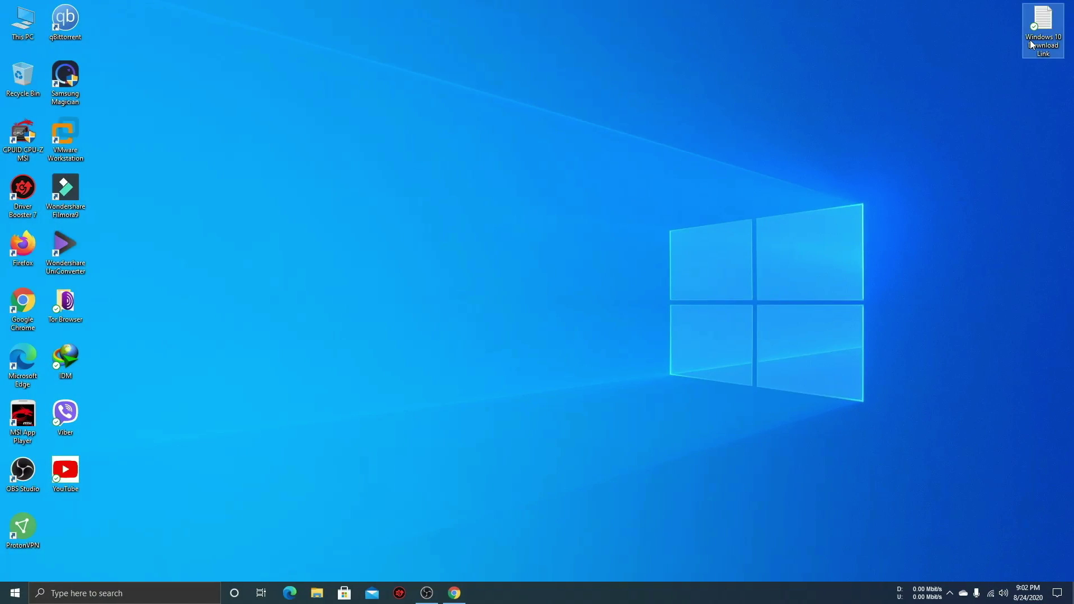
- Copy the Windows 10 download URL from the 'Windows 10 Download Link' note in Notepad
{"action": "double_click", "coordinate": [1029, 39]}
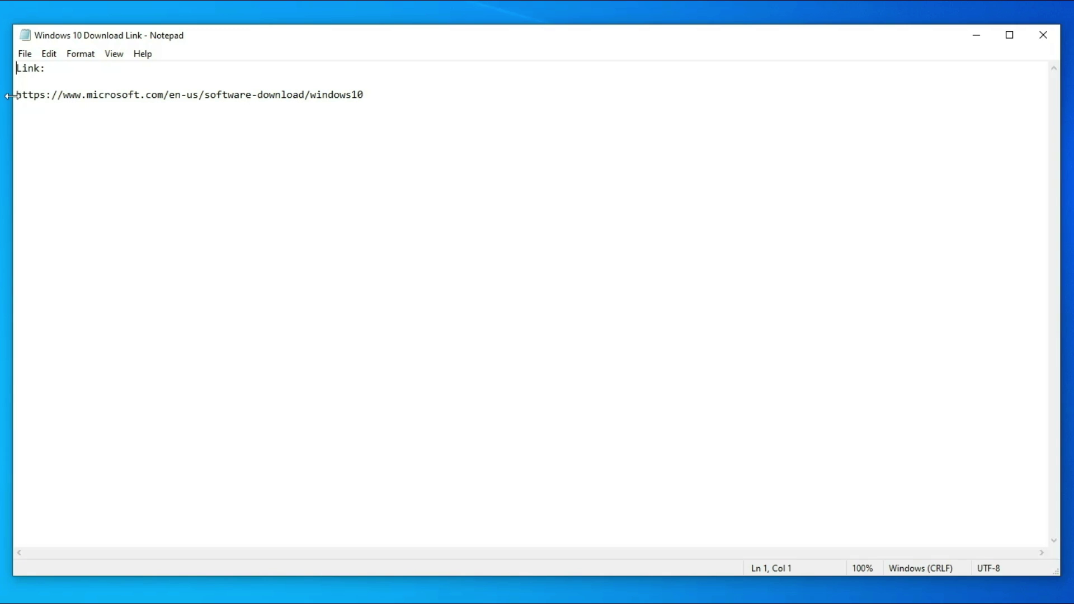
{"action": "left_click_drag", "start_coordinate": [16, 94], "coordinate": [367, 107]}
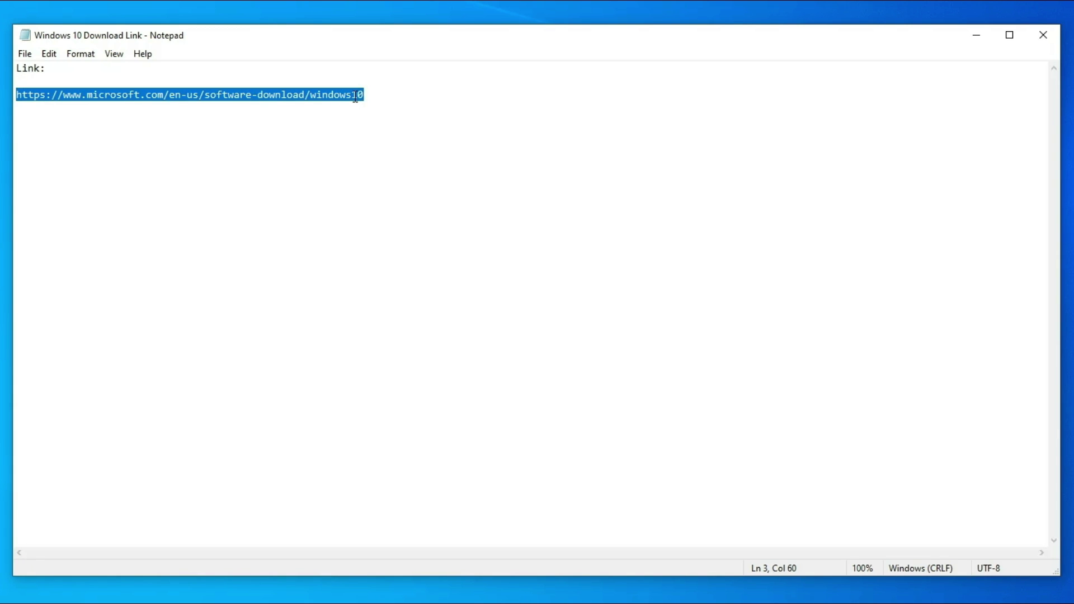
{"action": "right_click", "coordinate": [356, 94]}
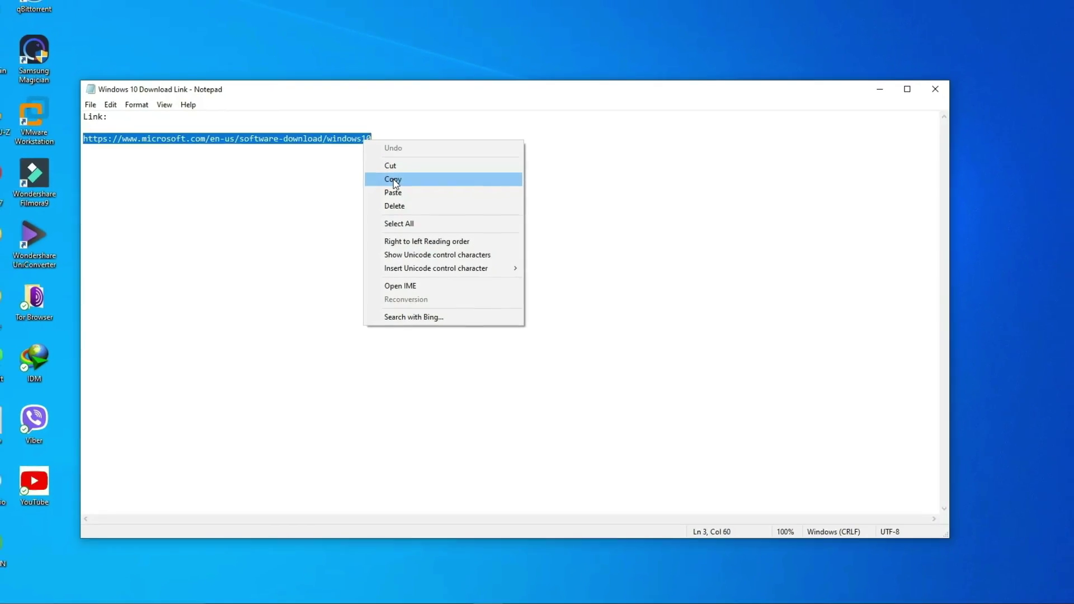
{"action": "left_click", "coordinate": [391, 168]}
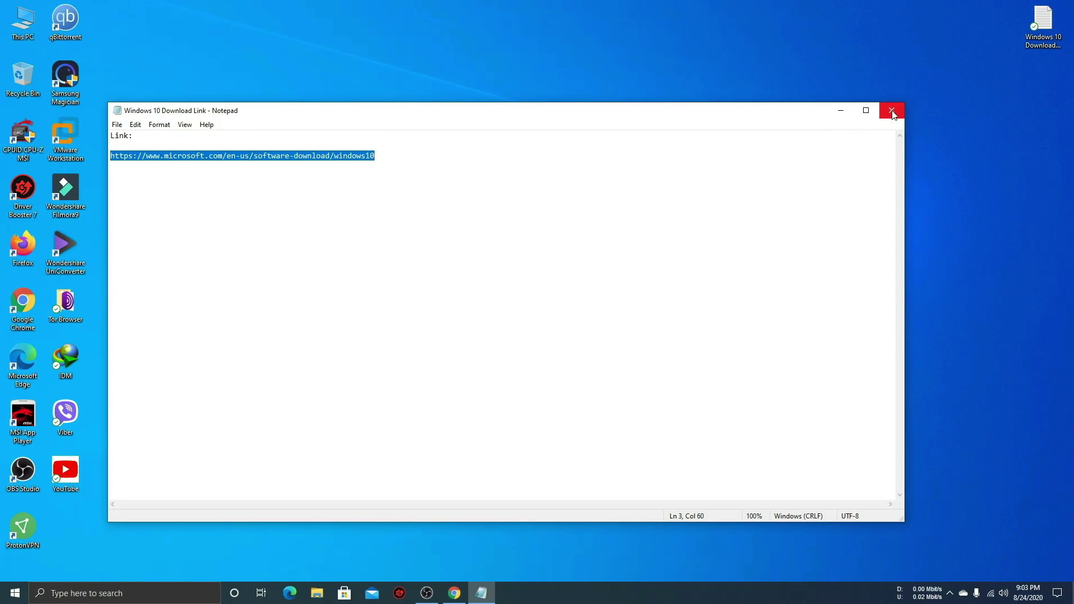
- Close the note, load the Download Windows 10 page in Chrome from the link, and download MediaCreationTool2004.exe
{"action": "left_click", "coordinate": [891, 109]}
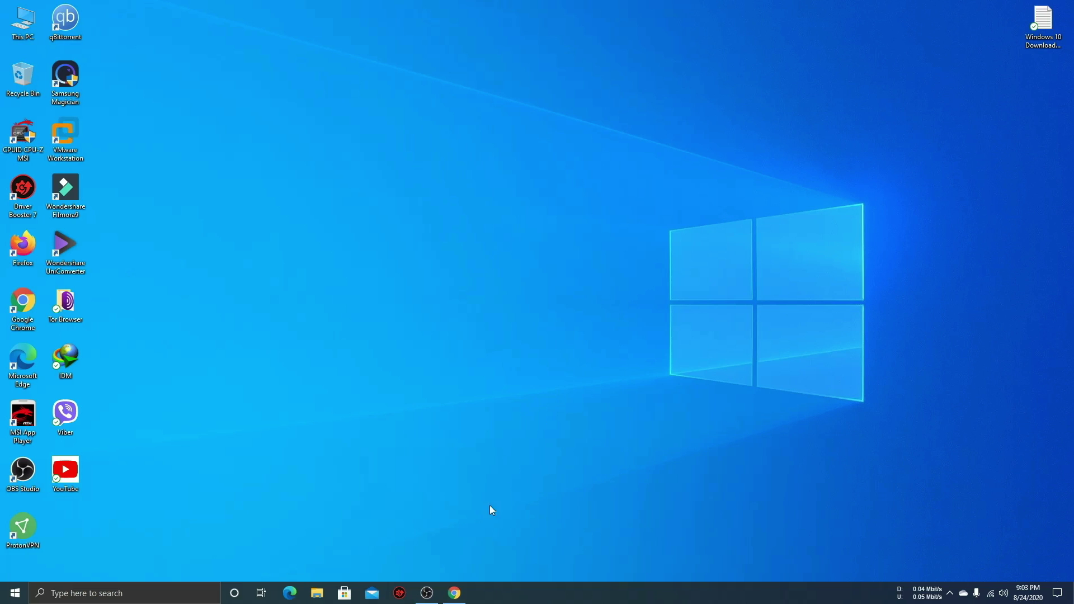
{"action": "left_click", "coordinate": [453, 593]}
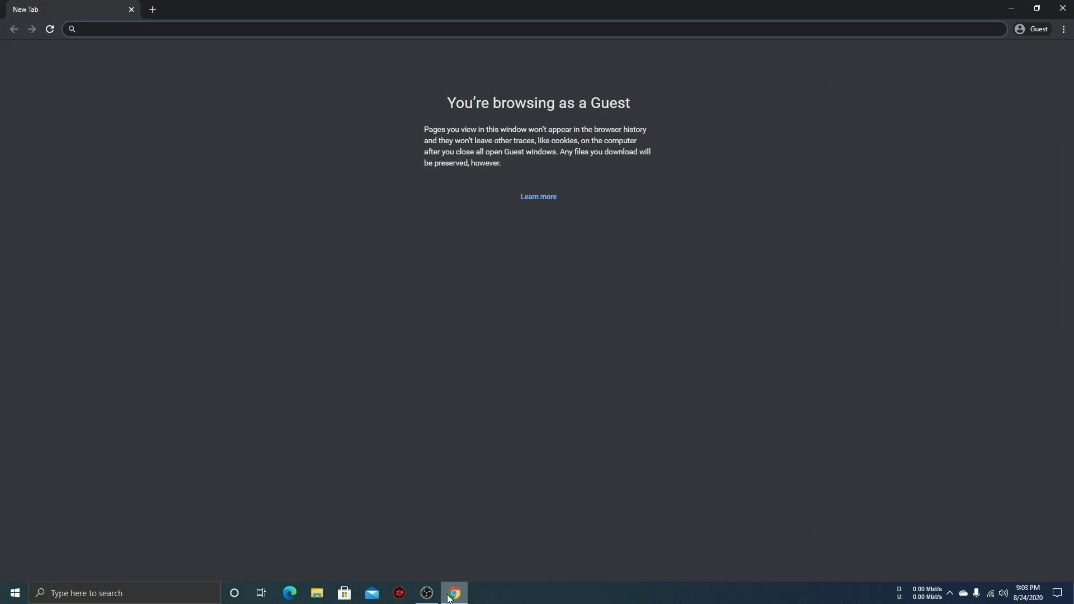
{"action": "left_click", "coordinate": [120, 30]}
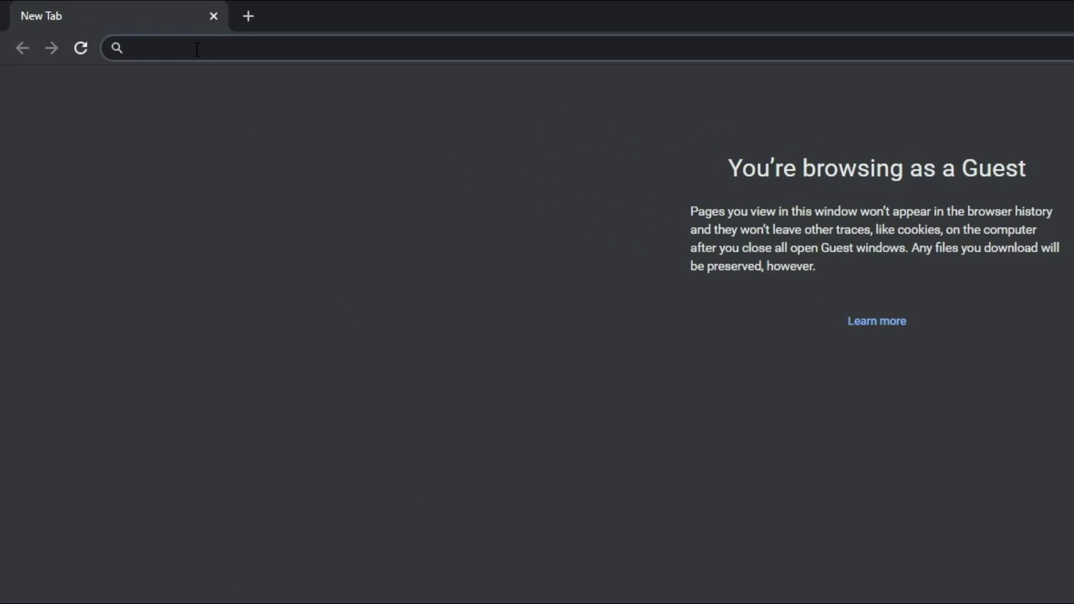
{"action": "right_click", "coordinate": [197, 49]}
{"action": "left_click", "coordinate": [264, 173]}
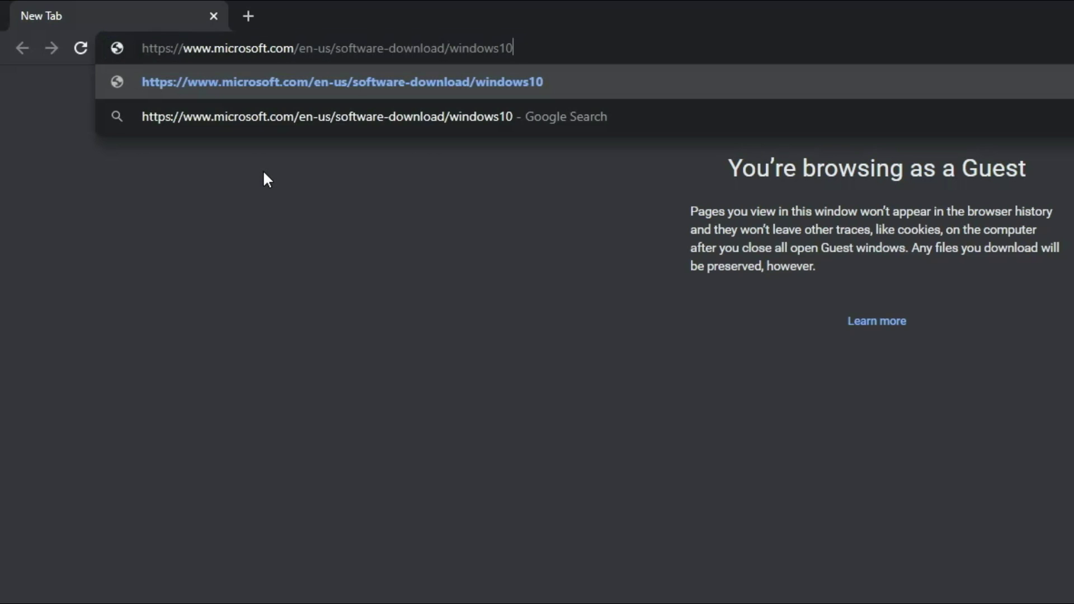
{"action": "key", "text": "Return"}
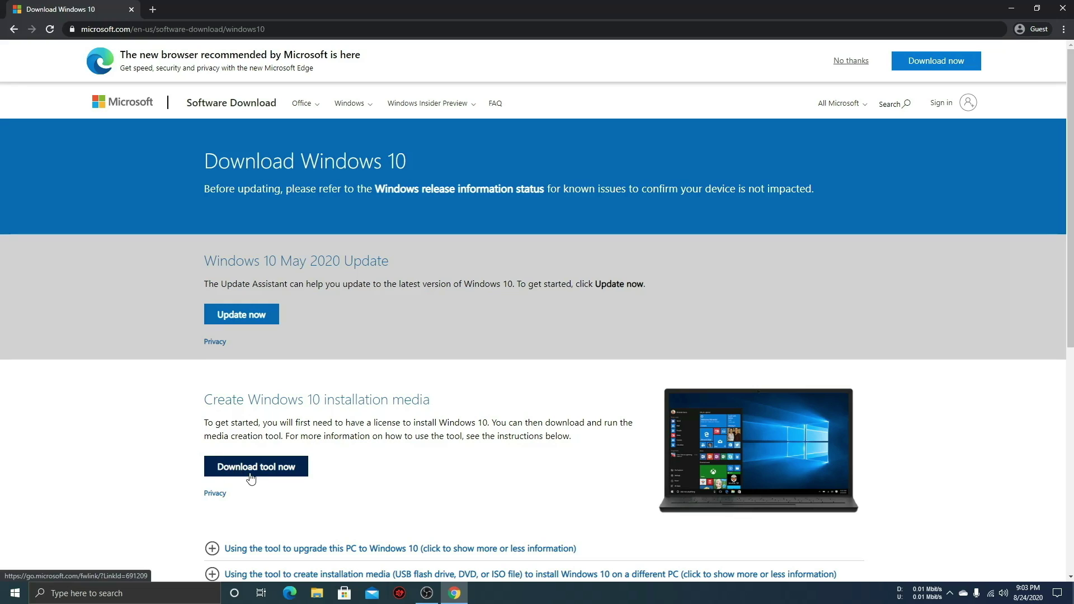
{"action": "left_click", "coordinate": [241, 473]}
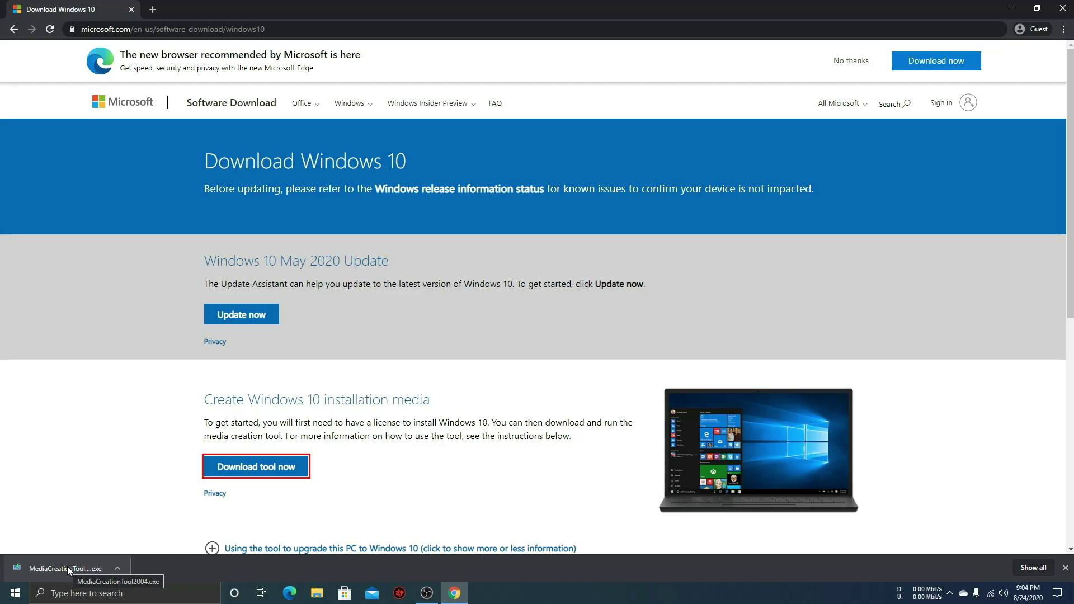
- Close Chrome and open the Downloads folder via This PC
{"action": "left_click", "coordinate": [1064, 7]}
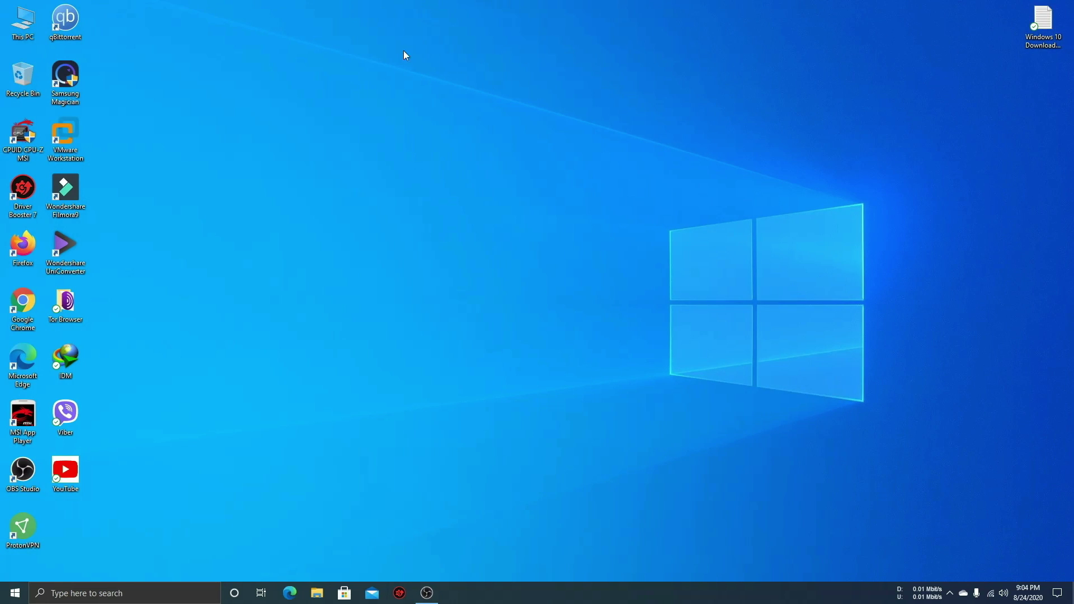
{"action": "double_click", "coordinate": [16, 24]}
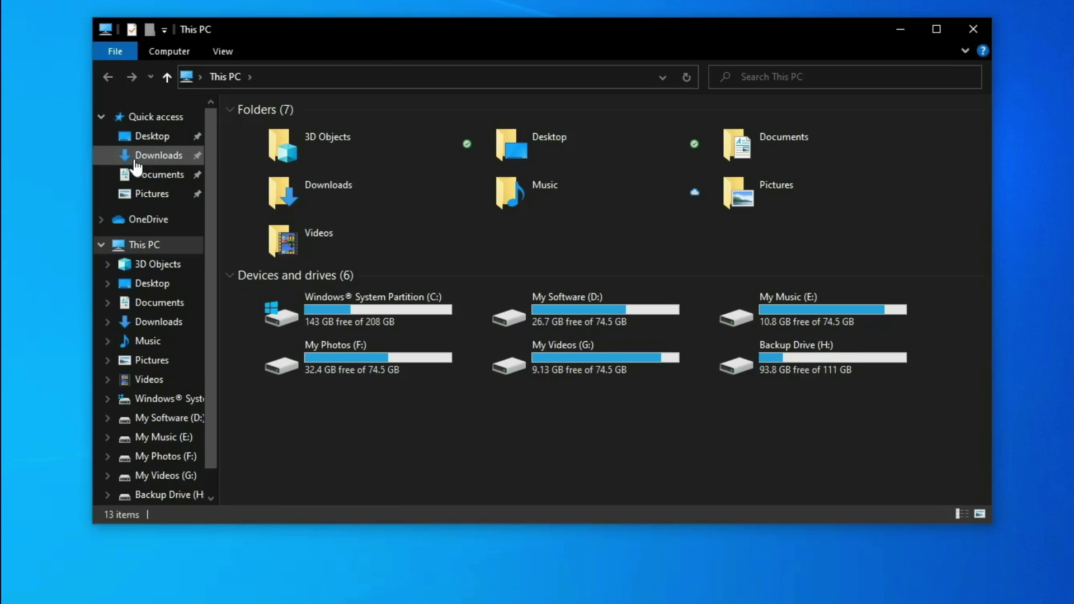
{"action": "left_click", "coordinate": [294, 218]}
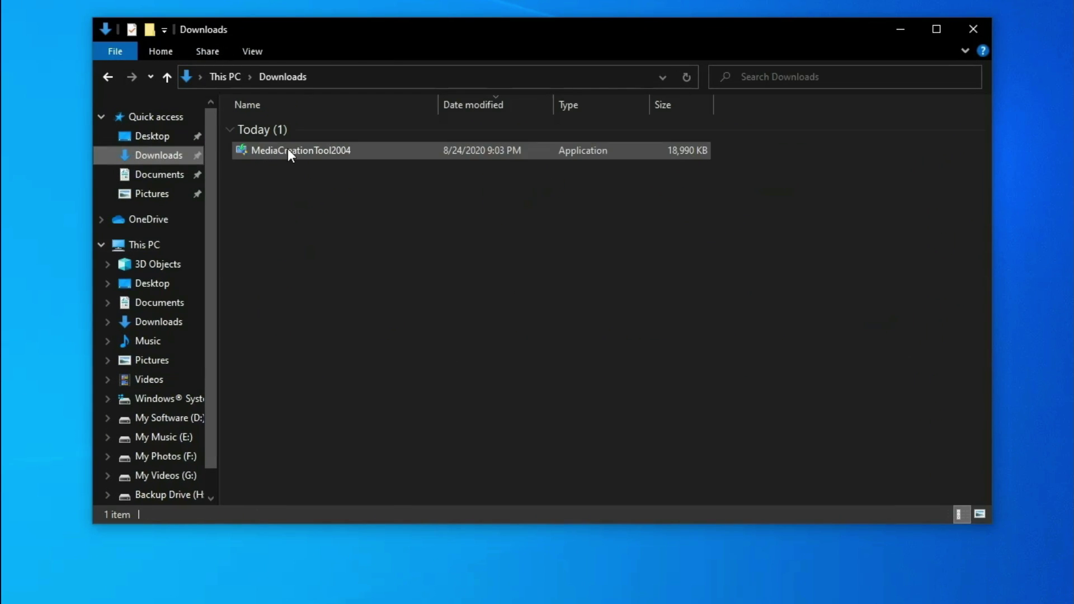
- Unblock the downloaded MediaCreationTool2004 file in its Properties
{"action": "left_click", "coordinate": [287, 150]}
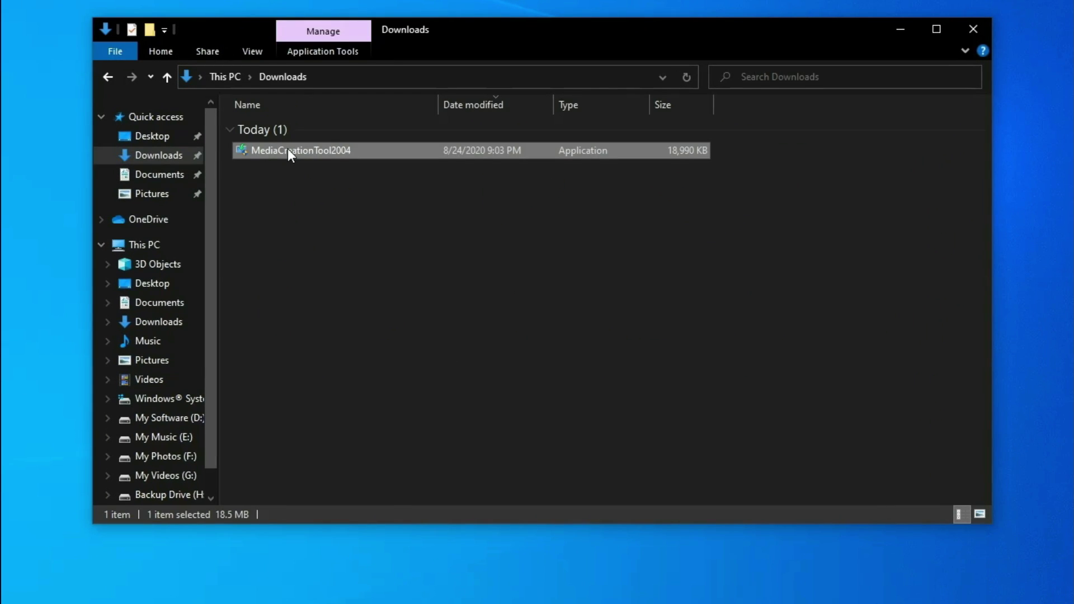
{"action": "right_click", "coordinate": [340, 156]}
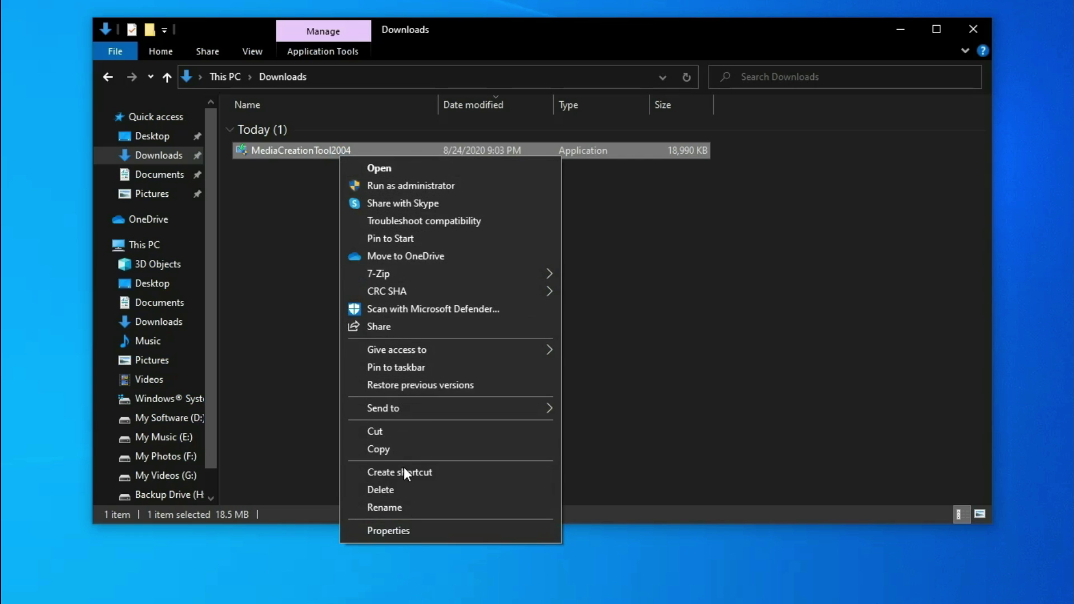
{"action": "left_click", "coordinate": [413, 531]}
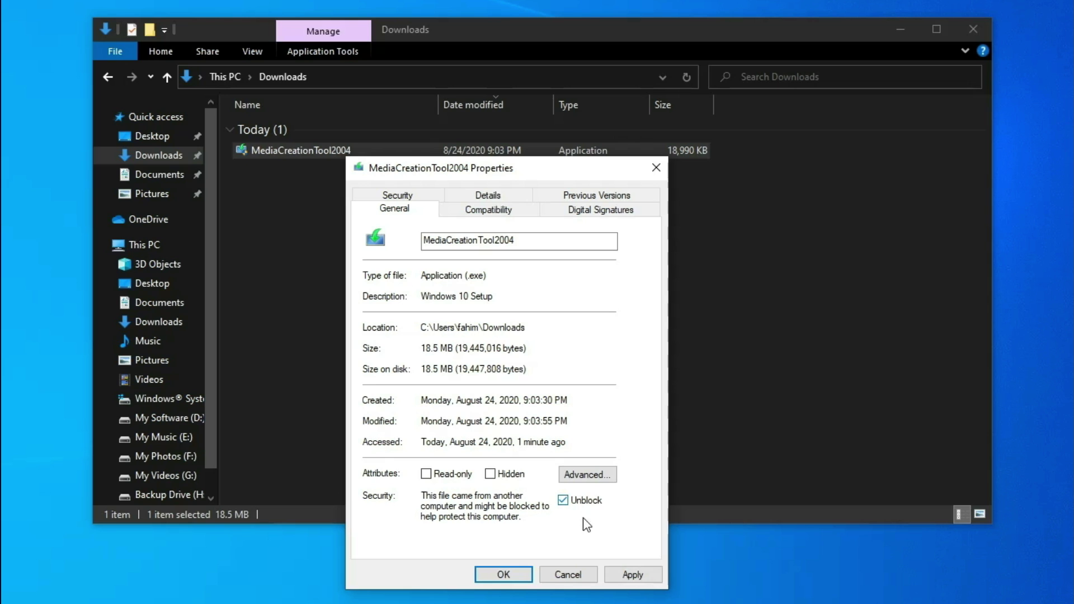
{"action": "left_click", "coordinate": [649, 576]}
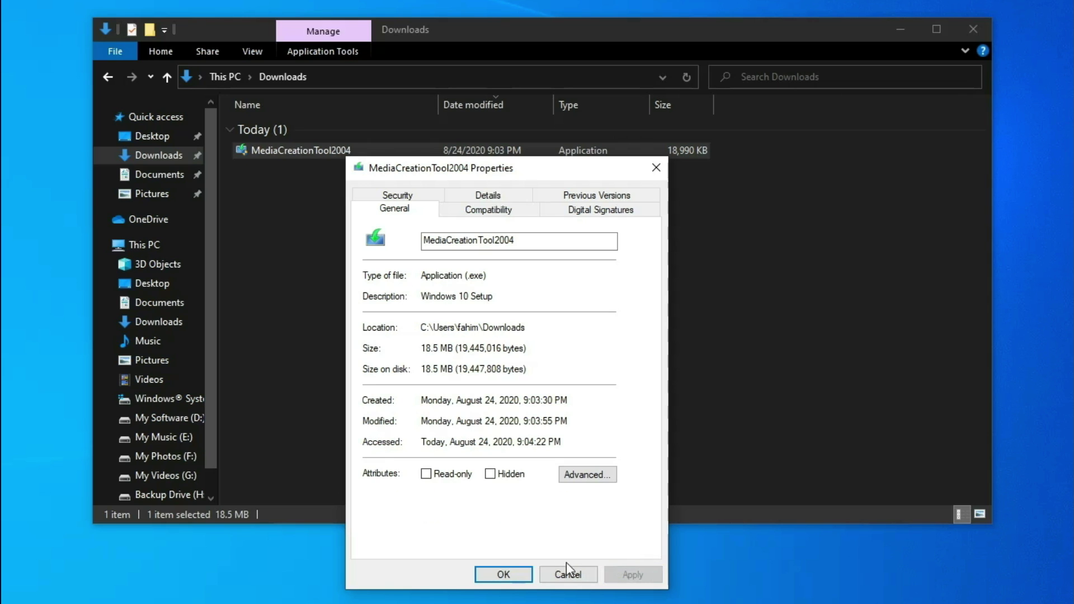
{"action": "left_click", "coordinate": [495, 574]}
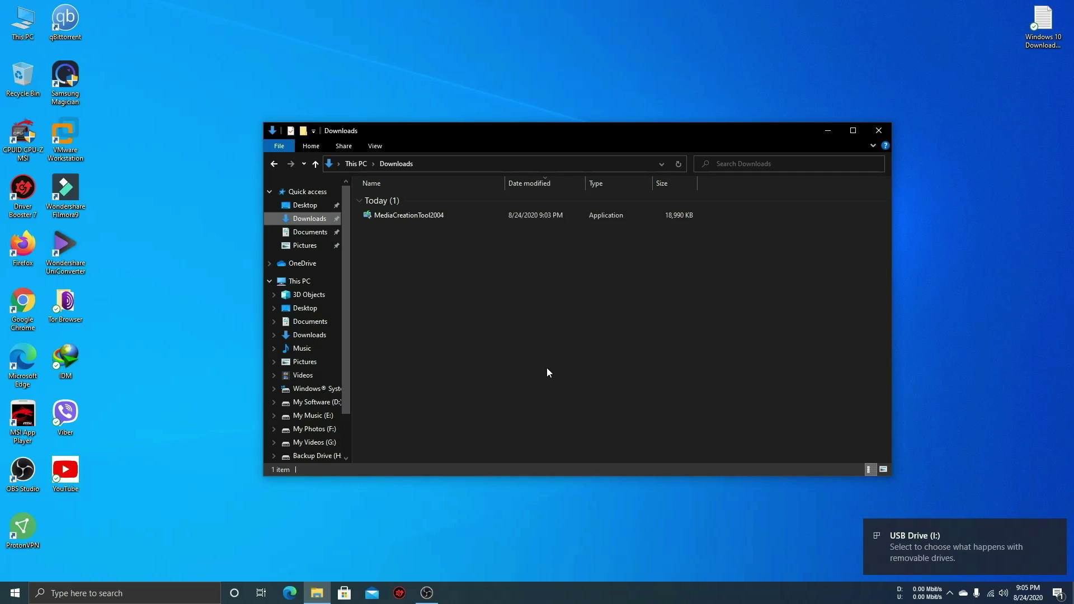
- Run MediaCreationTool2004 as administrator, close the Downloads folder, and accept the license terms
{"action": "right_click", "coordinate": [419, 217]}
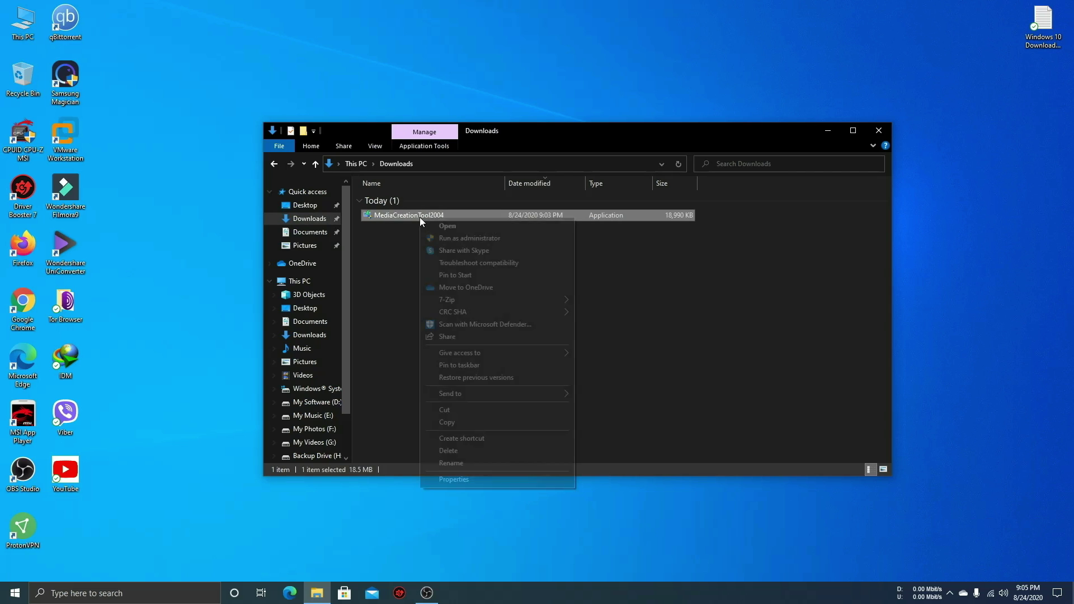
{"action": "left_click", "coordinate": [451, 238]}
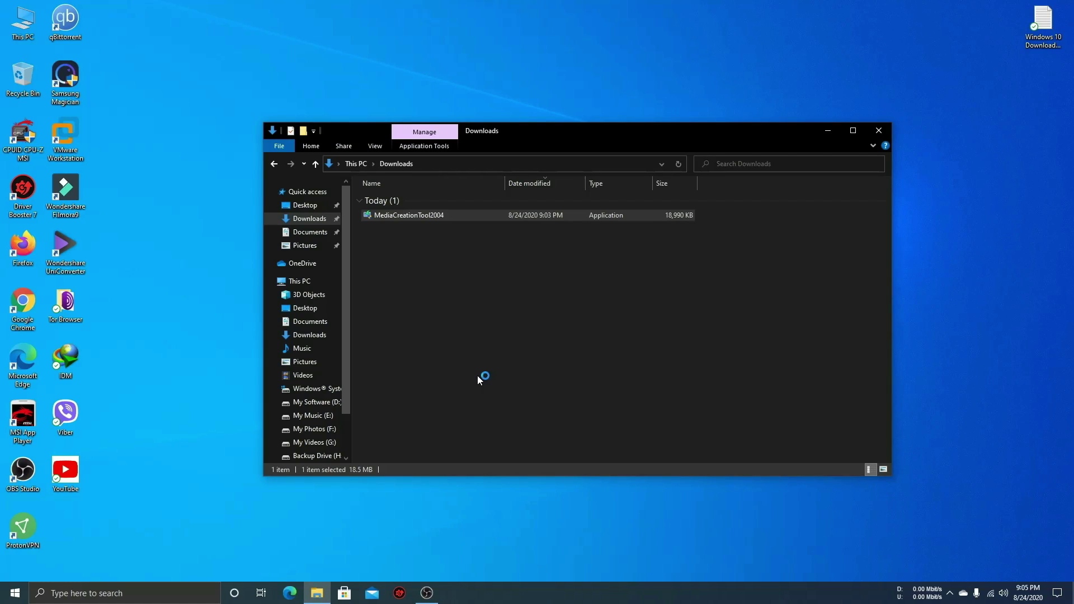
{"action": "left_click", "coordinate": [877, 130]}
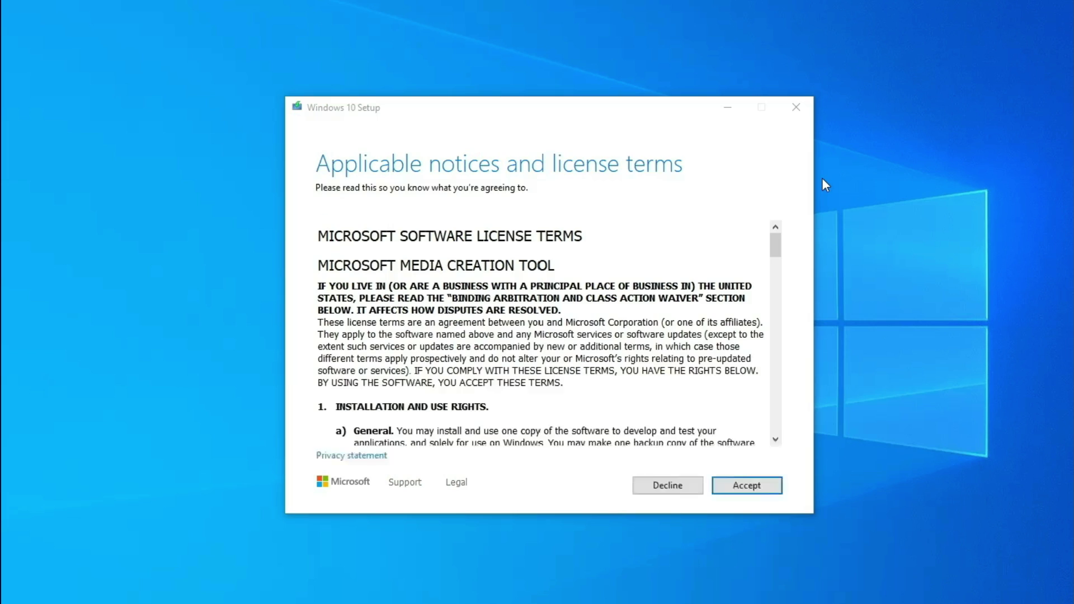
{"action": "scroll", "coordinate": [688, 328], "scroll_direction": "down", "scroll_amount": 5}
{"action": "scroll", "coordinate": [689, 327], "scroll_direction": "down", "scroll_amount": 15}
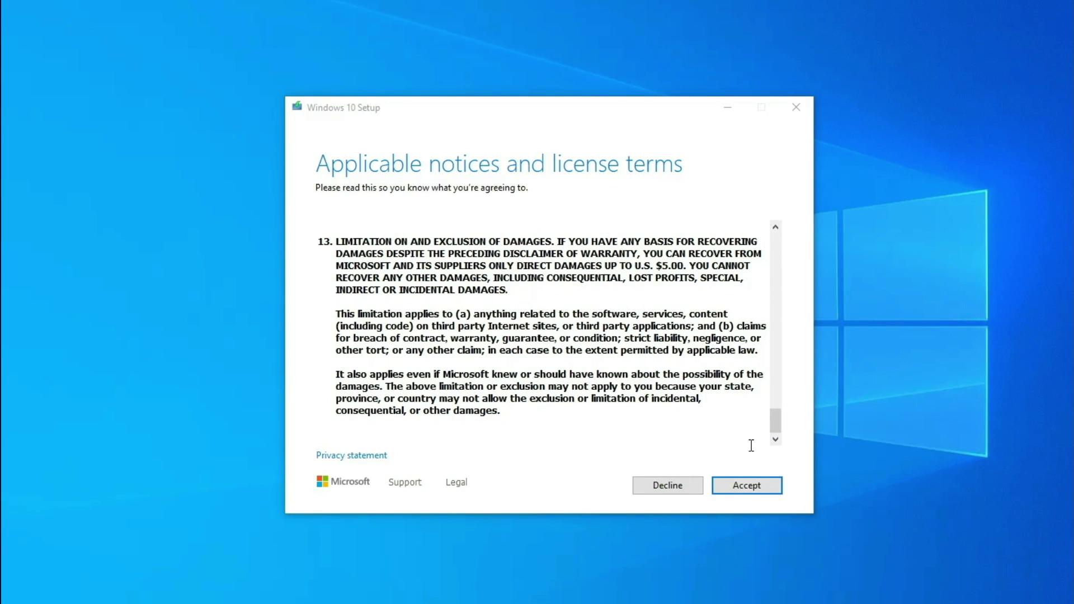
{"action": "left_click", "coordinate": [766, 491]}
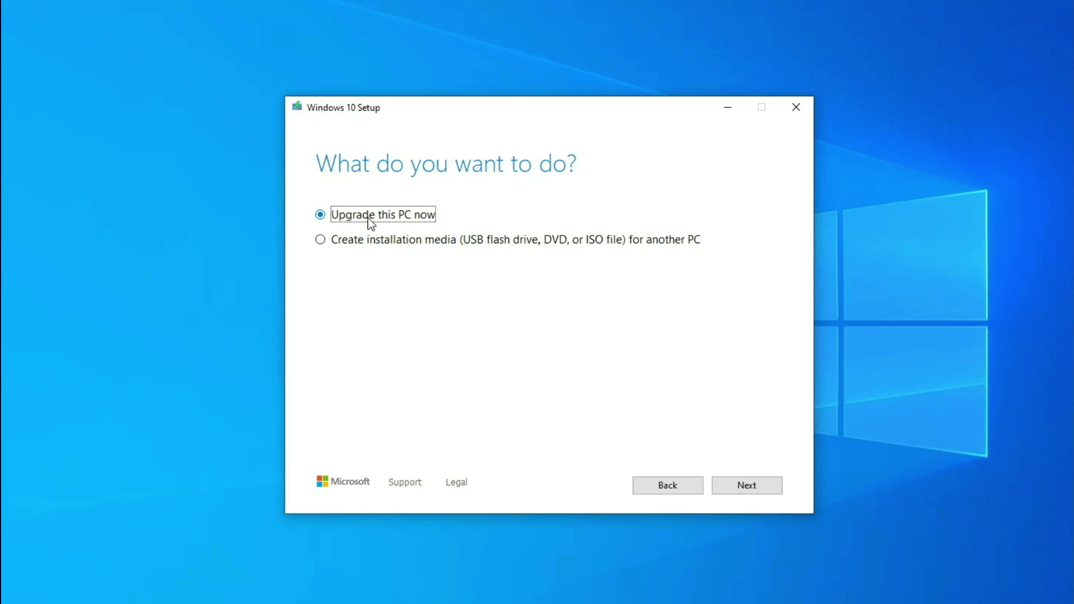
- Choose installation media for another PC, keeping the recommended English, Windows 10, 64-bit (x64) options
{"action": "left_click", "coordinate": [320, 240]}
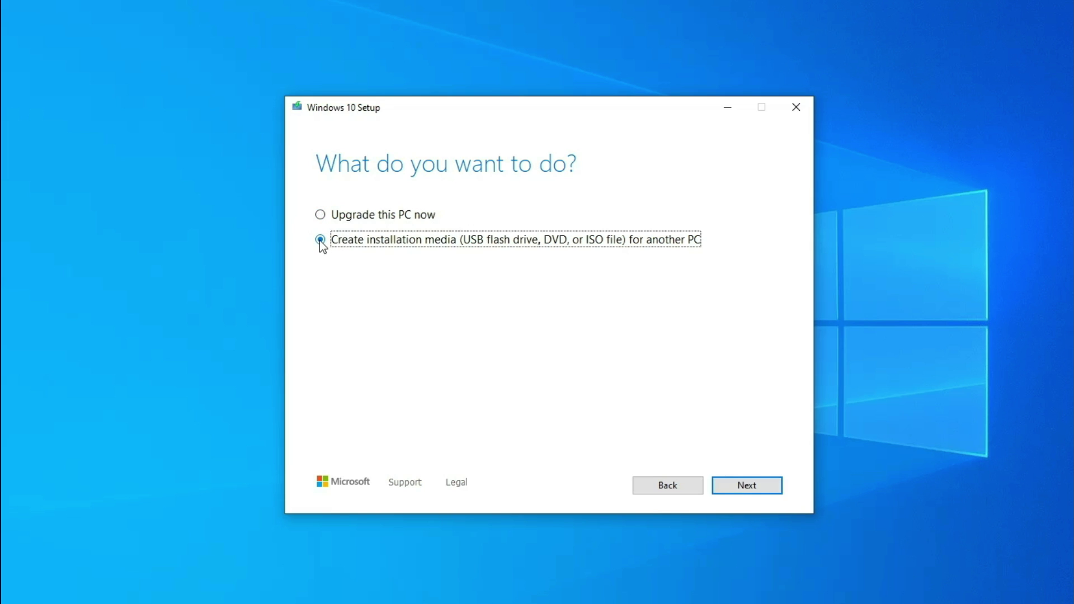
{"action": "left_click", "coordinate": [778, 491]}
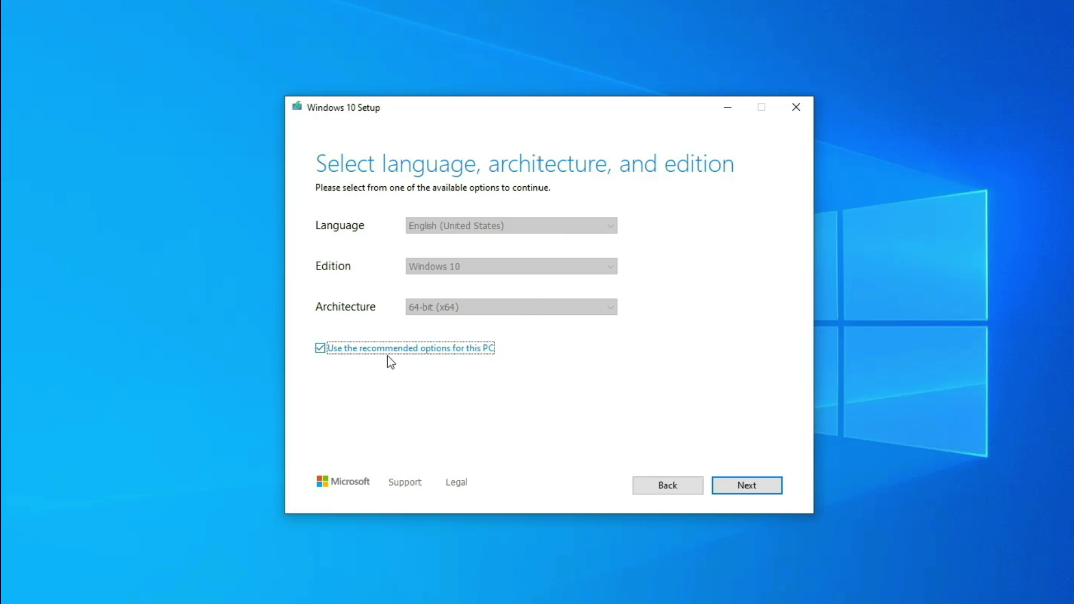
{"action": "left_click", "coordinate": [320, 348]}
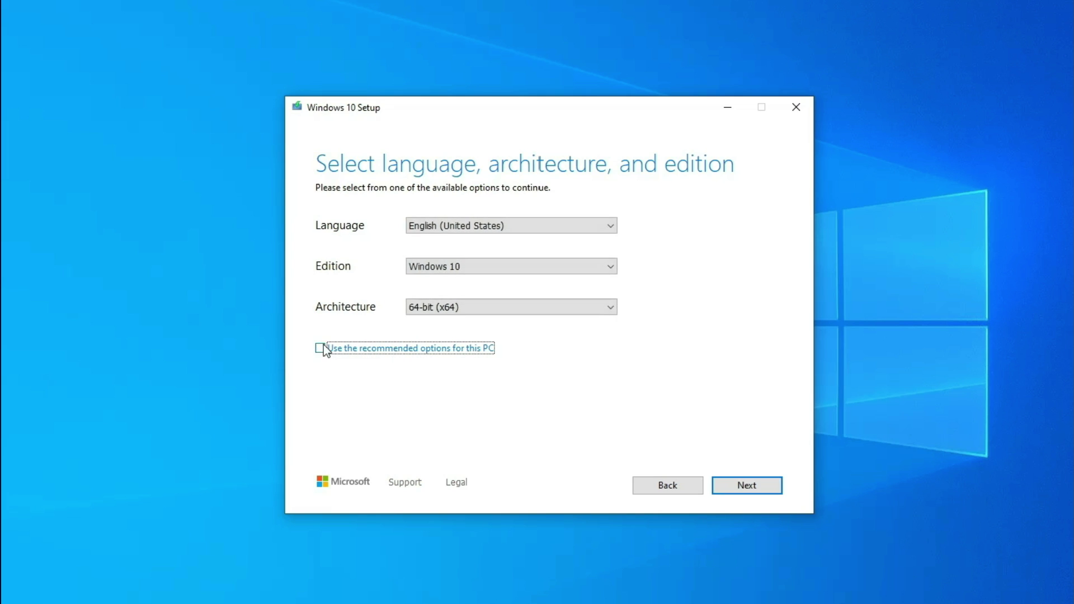
{"action": "left_click", "coordinate": [506, 273]}
{"action": "left_click", "coordinate": [505, 279]}
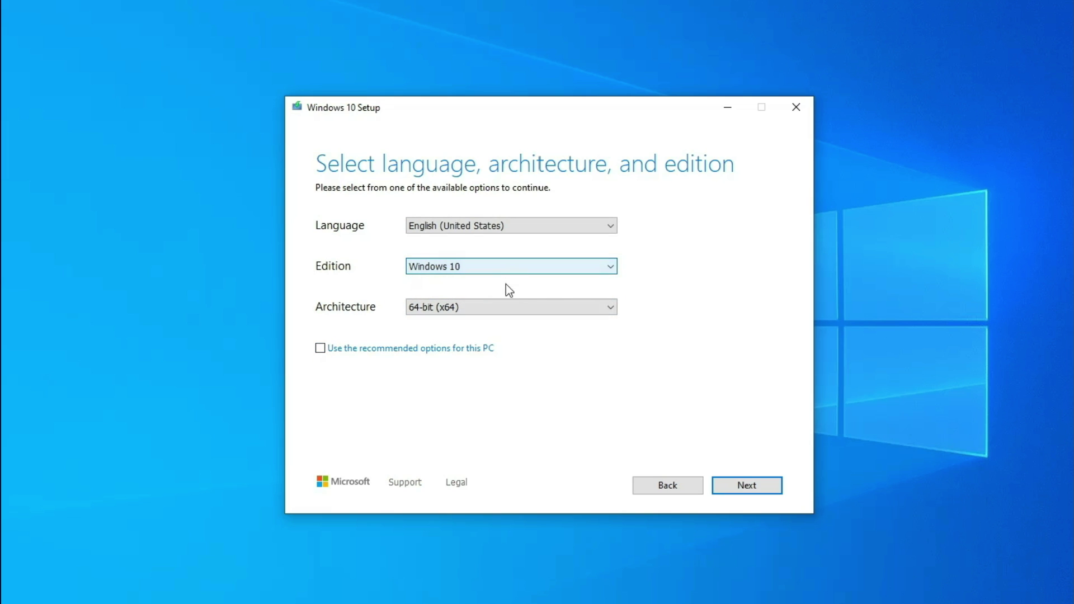
{"action": "left_click", "coordinate": [509, 306]}
{"action": "left_click", "coordinate": [509, 307]}
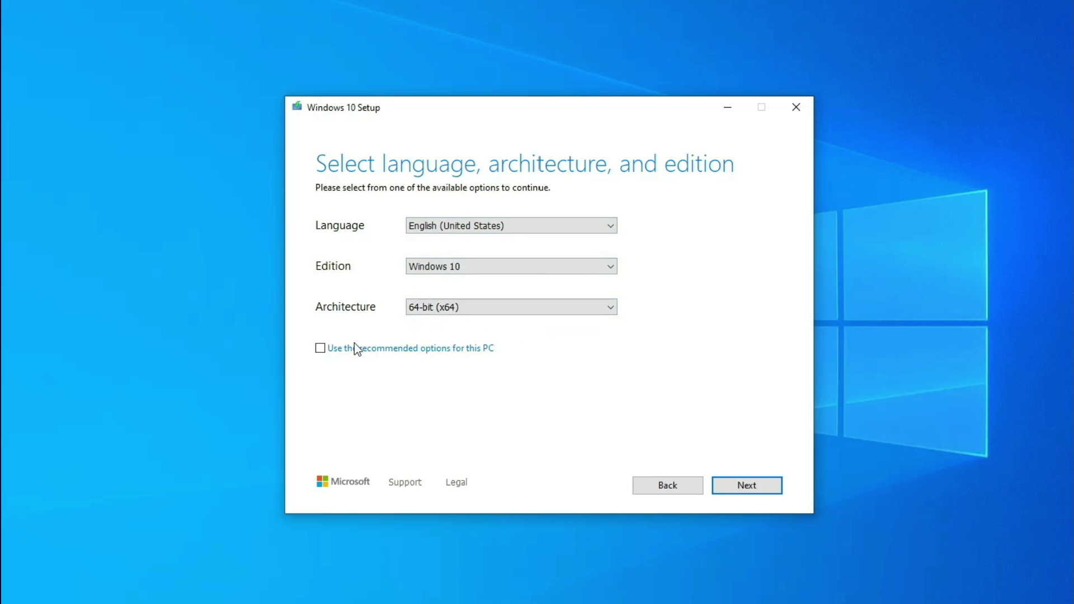
{"action": "left_click", "coordinate": [322, 349]}
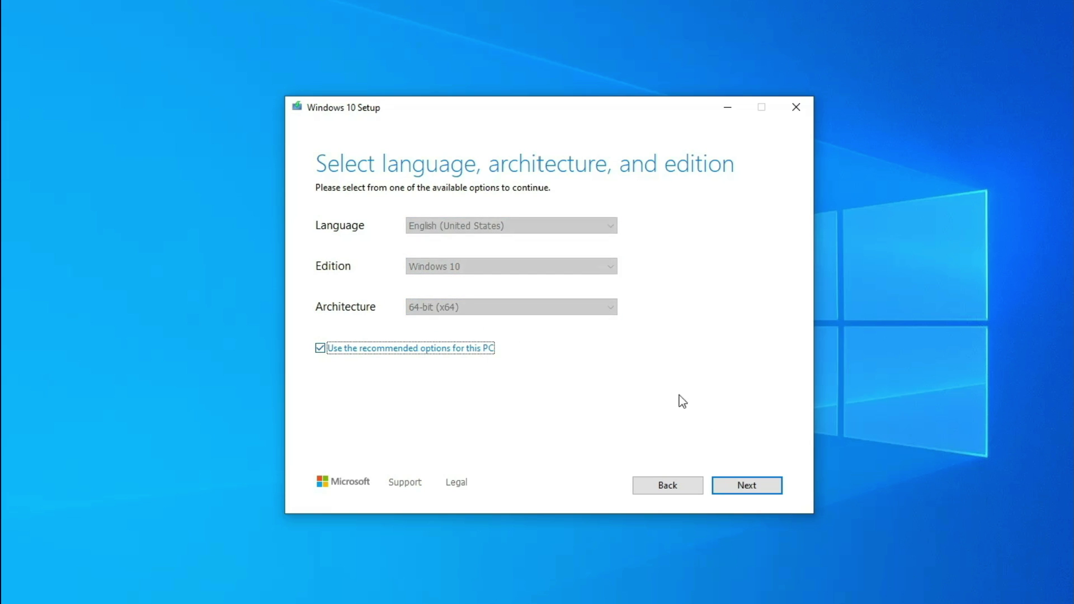
{"action": "left_click", "coordinate": [764, 489]}
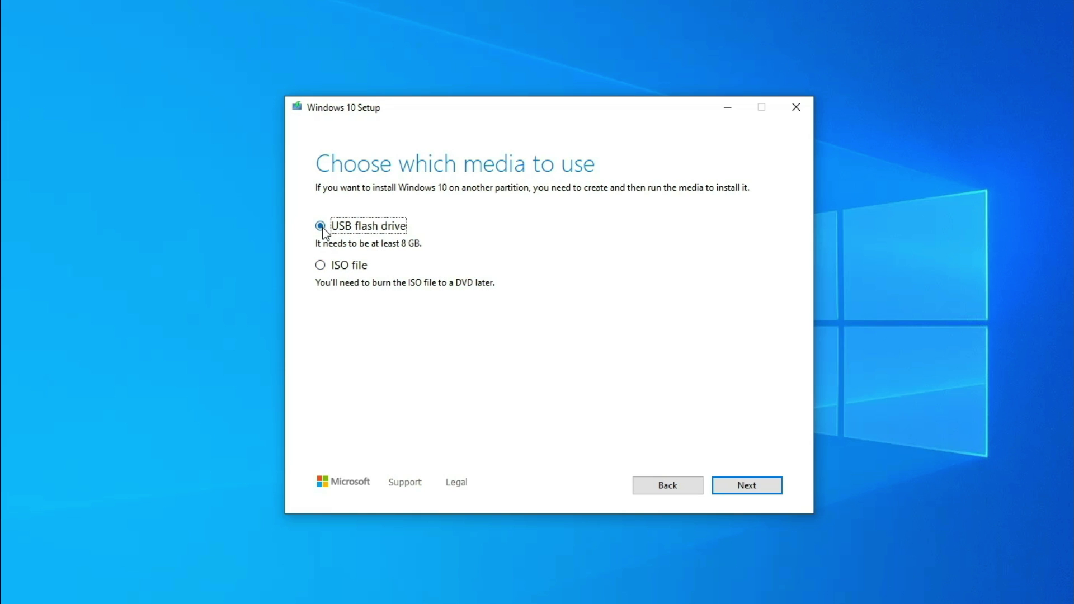
- Keep USB flash drive as the media and confirm drive I: in This PC
{"action": "left_click", "coordinate": [758, 486]}
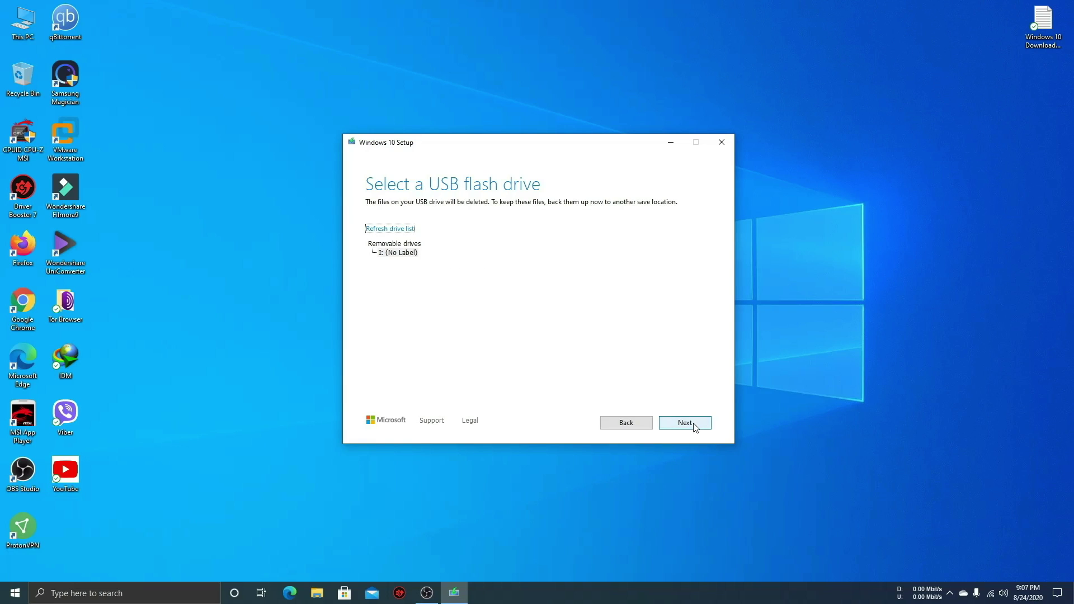
{"action": "double_click", "coordinate": [15, 29]}
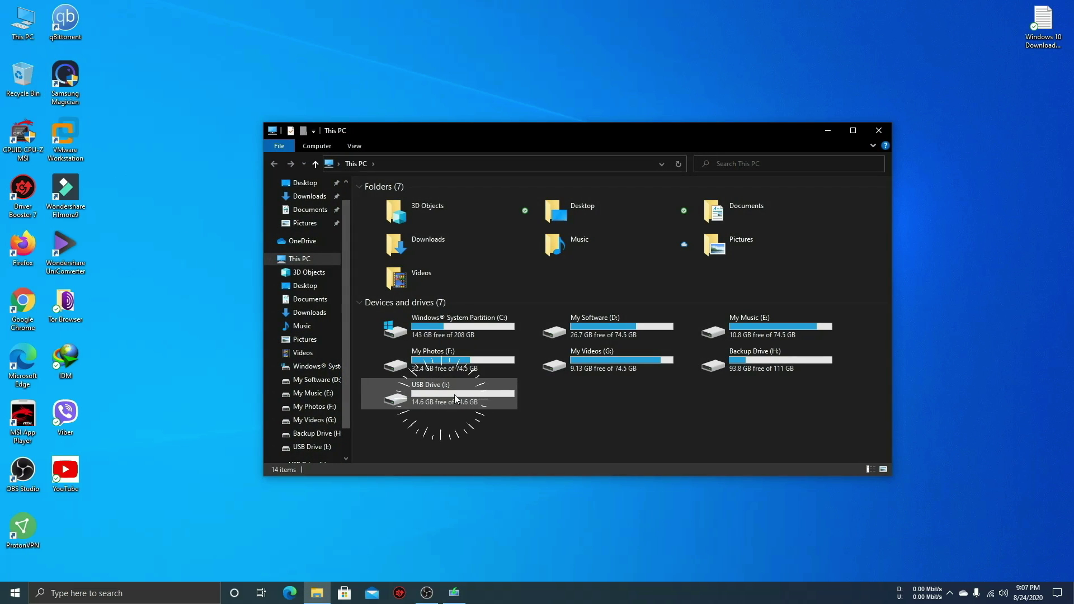
{"action": "left_click", "coordinate": [878, 131]}
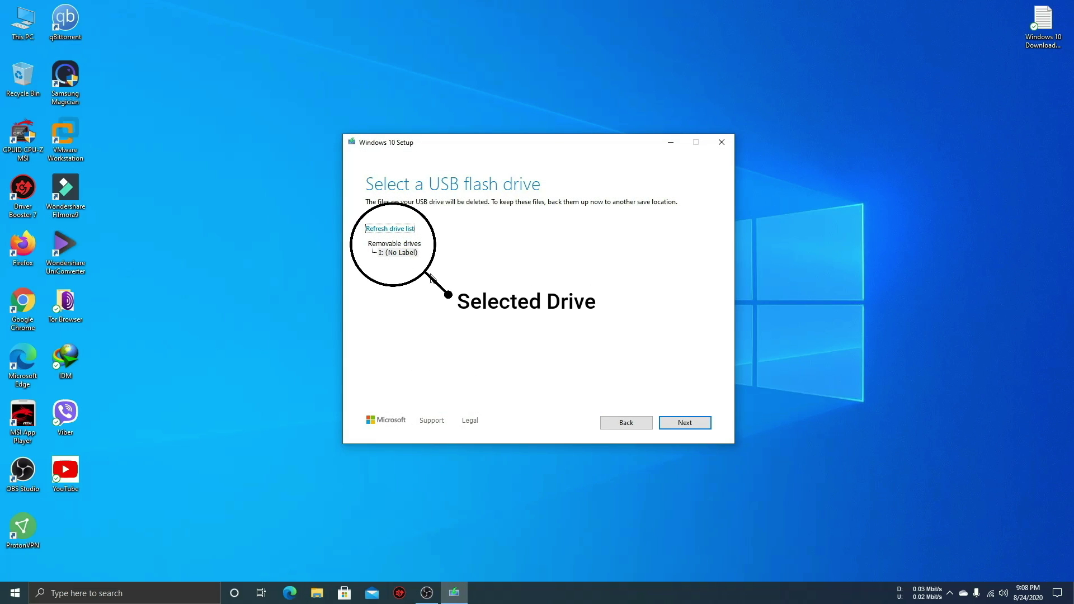
- Start downloading Windows 10 onto USB drive I: (No Label, 14.6 GB)
{"action": "left_click", "coordinate": [687, 423]}
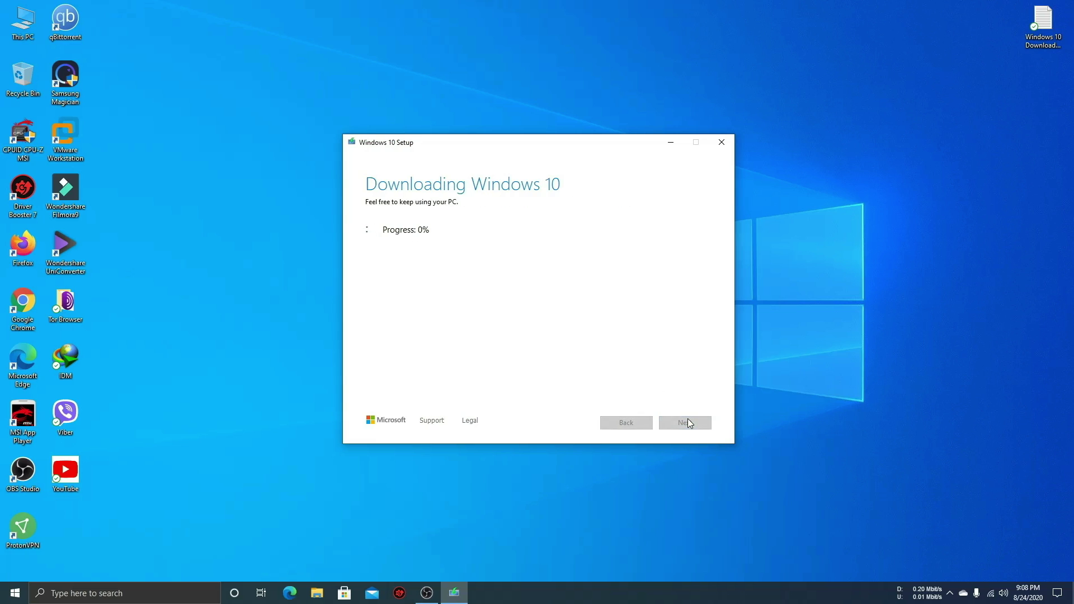